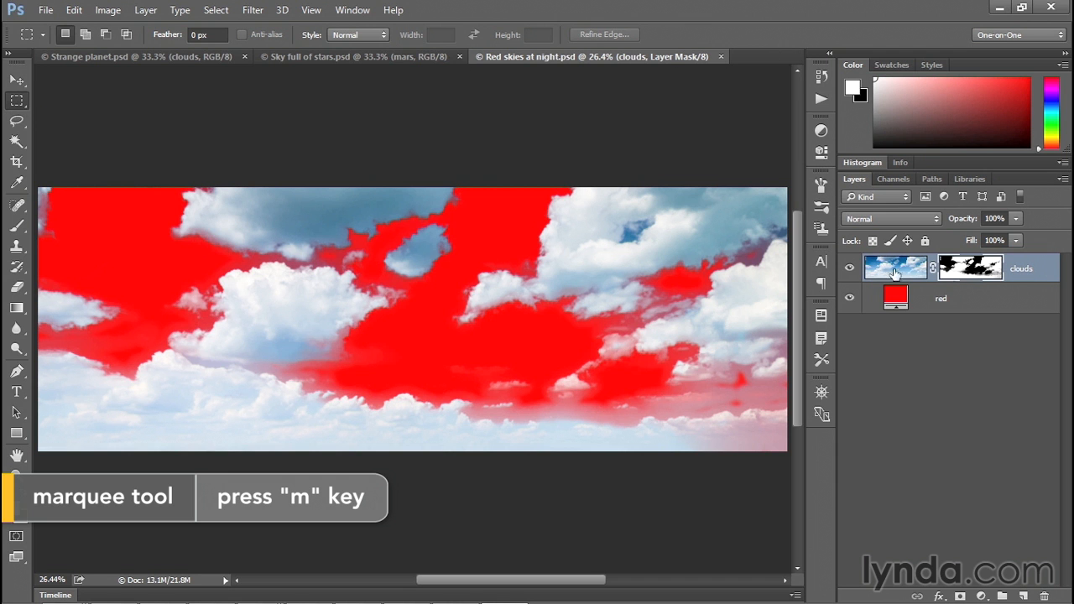
# Duplicate the clouds layer with its mask into Sky full of stars.psd and switch to that document
pyautogui.rightClick(232, 207)
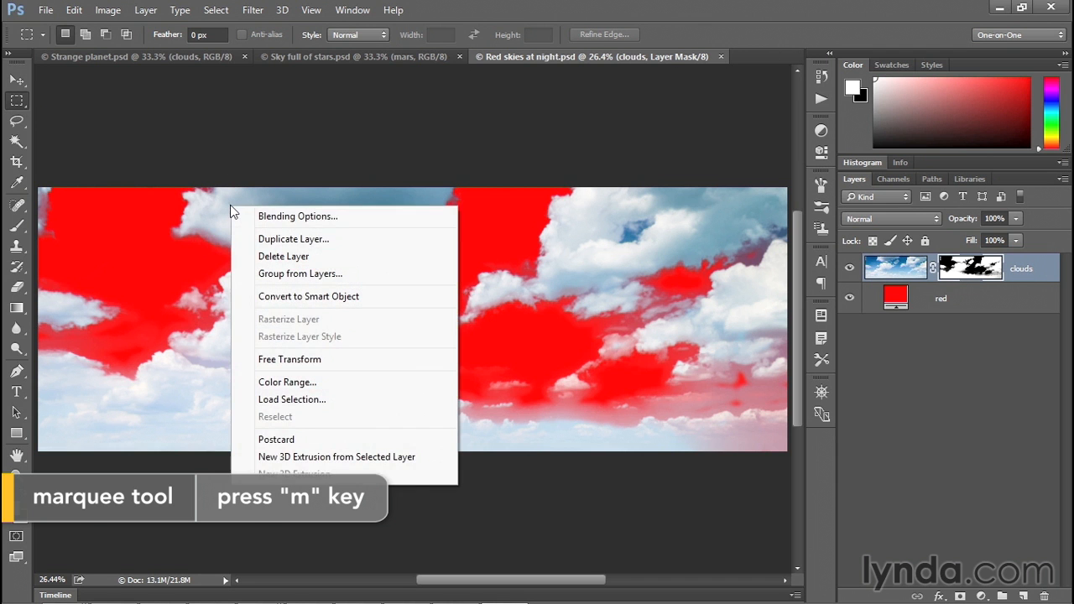
pyautogui.click(341, 240)
pyautogui.click(573, 237)
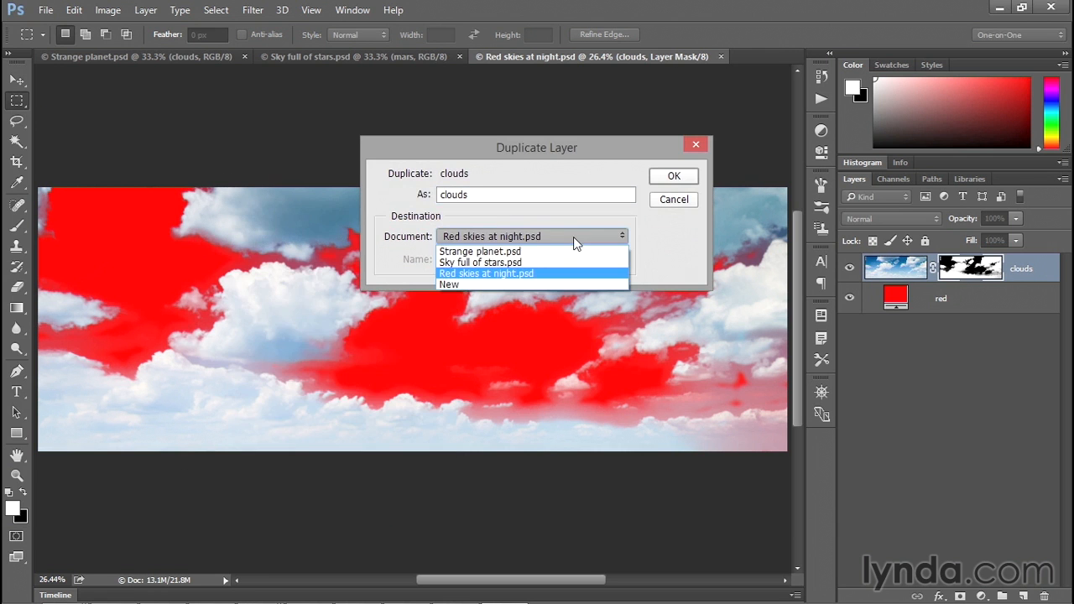
pyautogui.click(537, 265)
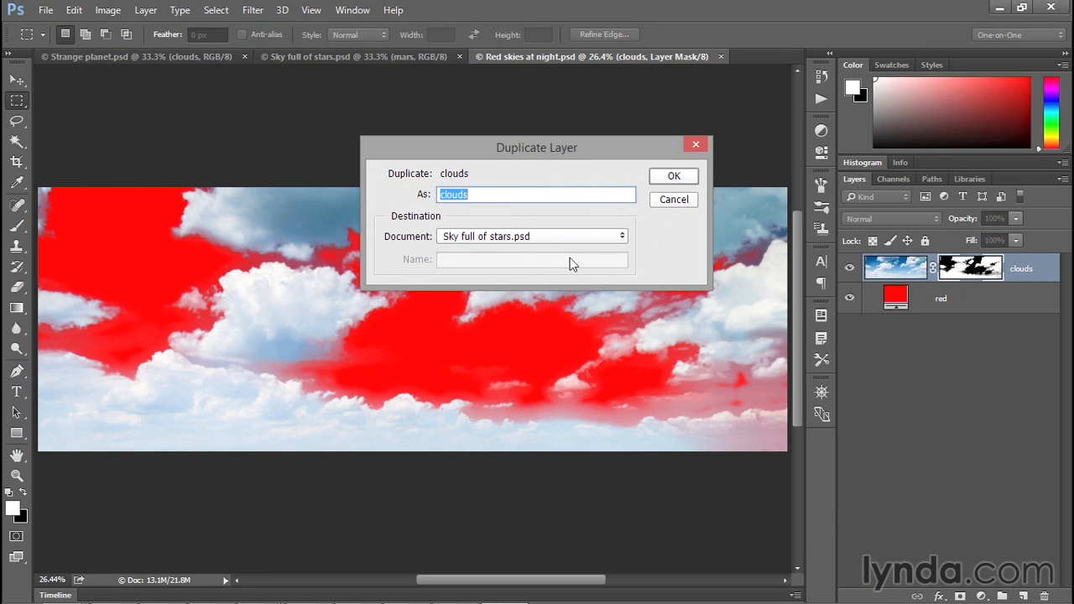
pyautogui.click(671, 175)
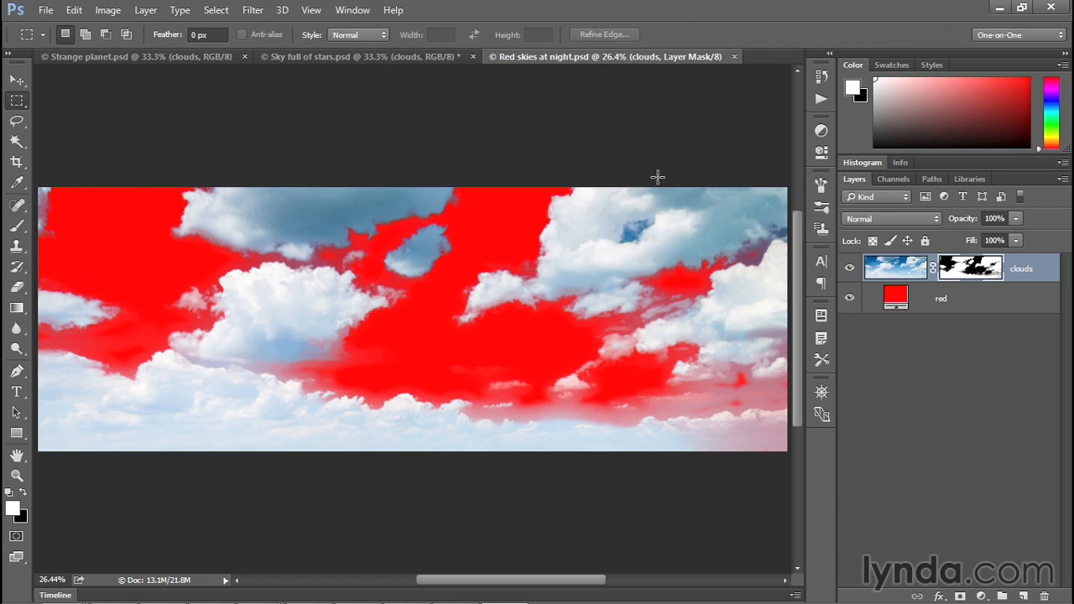
pyautogui.click(377, 56)
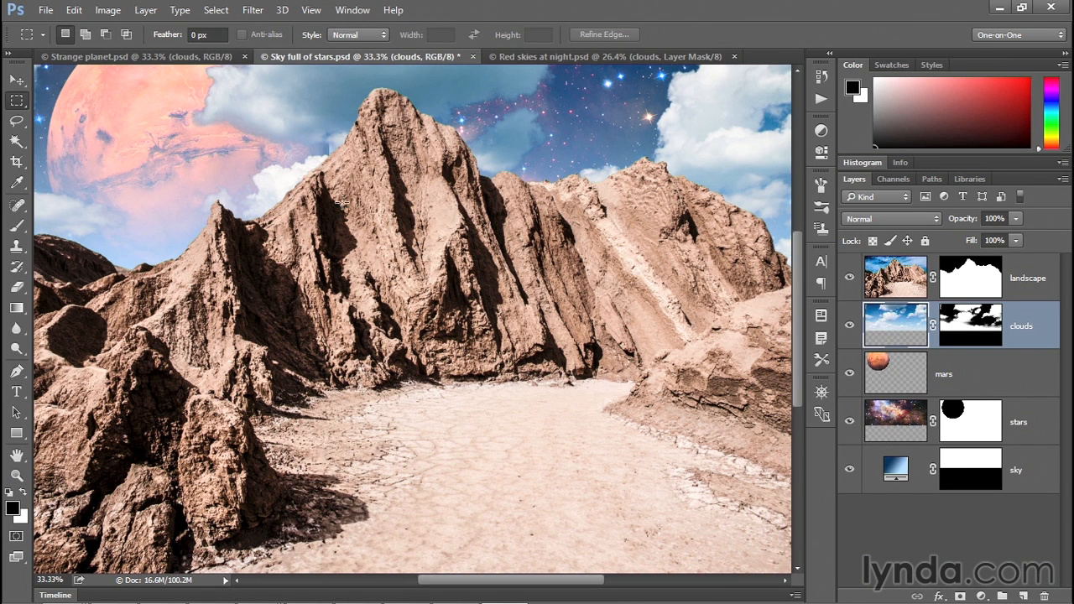
# Load the outline of the clouds layer as a selection to examine how far it extends beyond the canvas
pyautogui.hotkey('ctrl', '-')
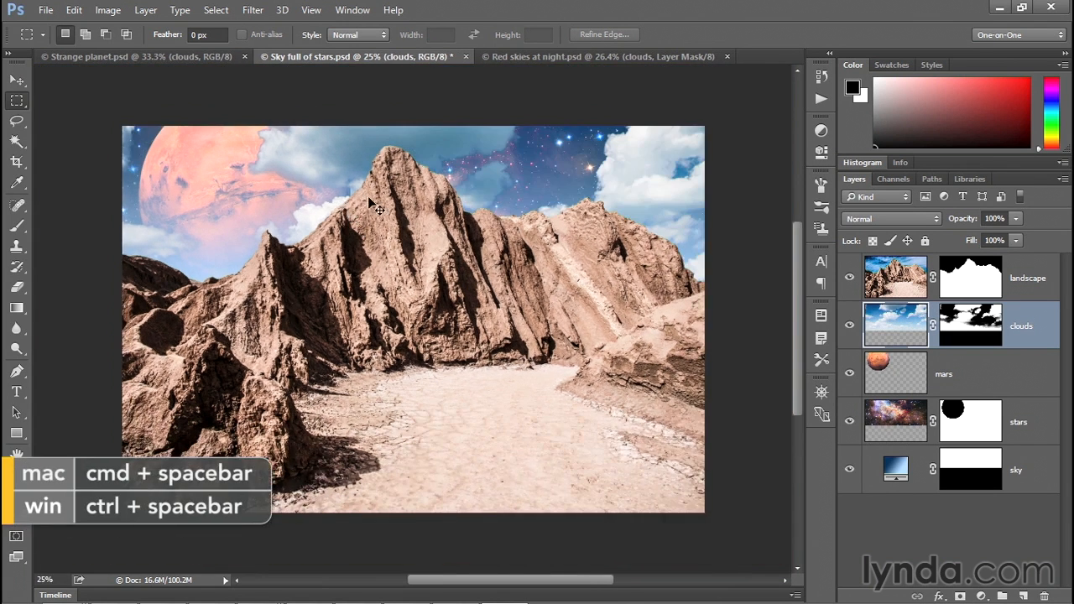
pyautogui.hotkey('ctrl', '-')
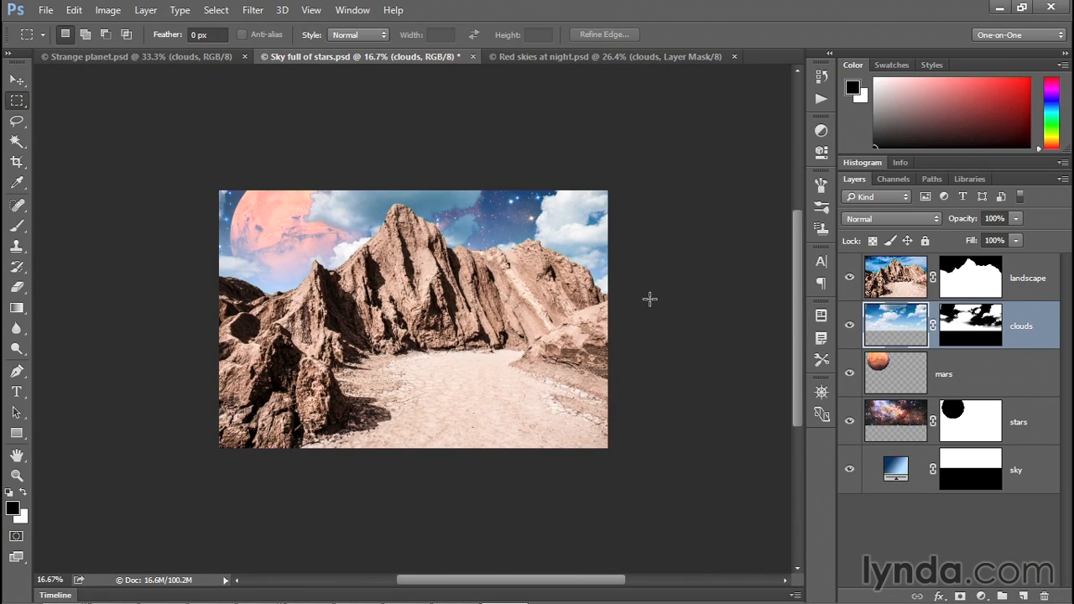
pyautogui.keyDown('ctrl'); pyautogui.click(892, 327); pyautogui.keyUp('ctrl')
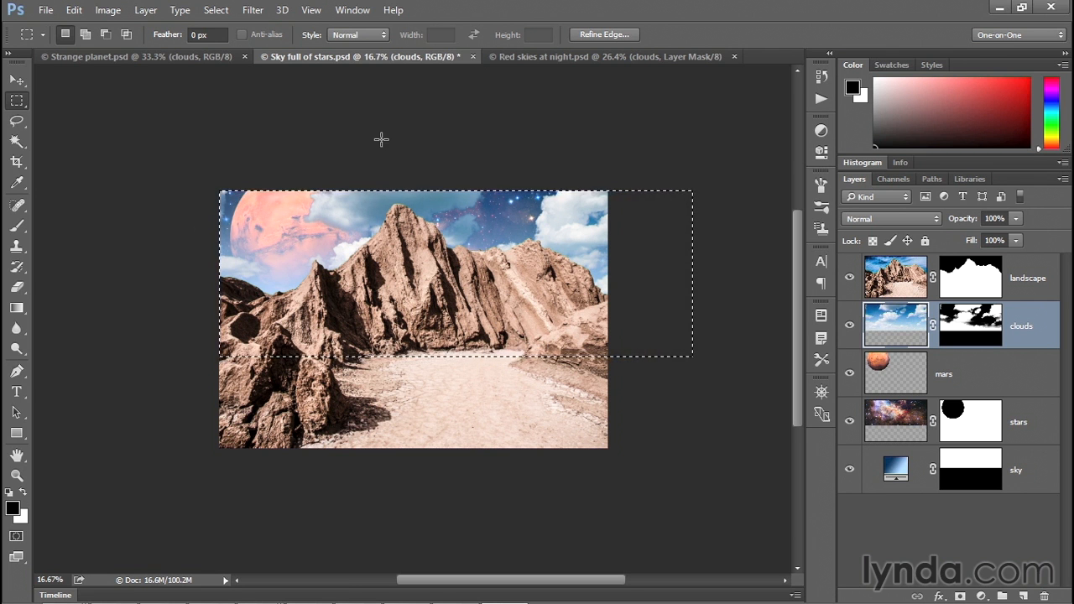
# Center the clouds layer horizontally on the full canvas selection and load the layer's outline as a selection
pyautogui.click(216, 10)
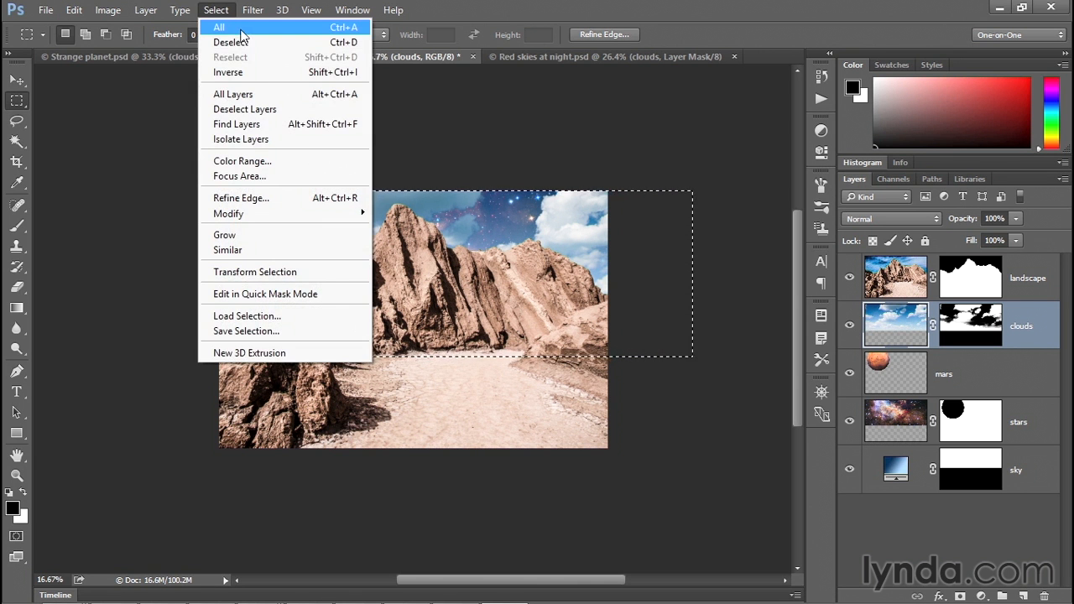
pyautogui.click(243, 29)
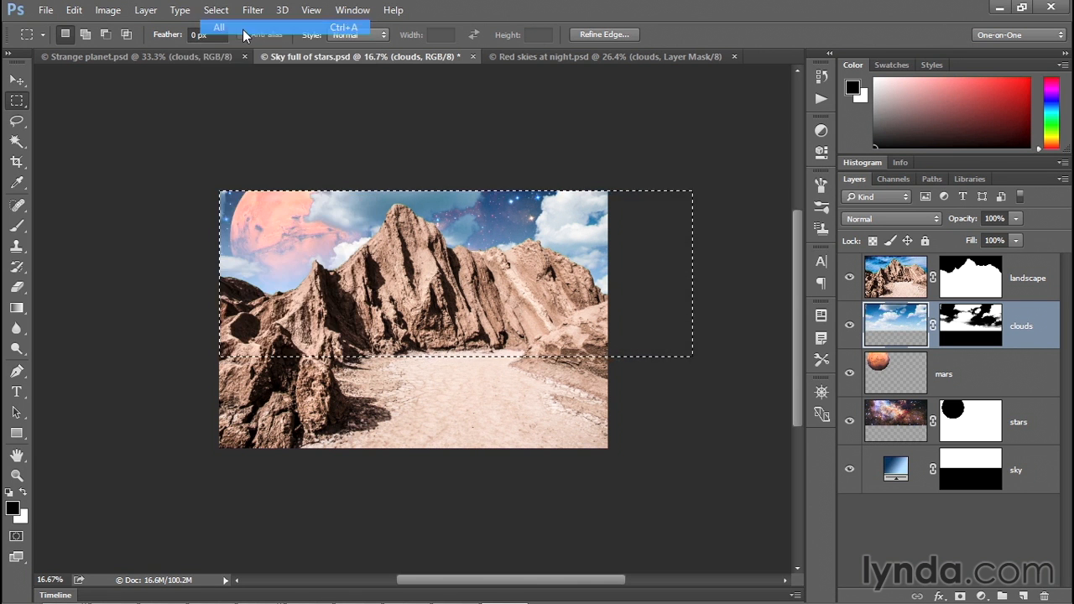
pyautogui.click(18, 85)
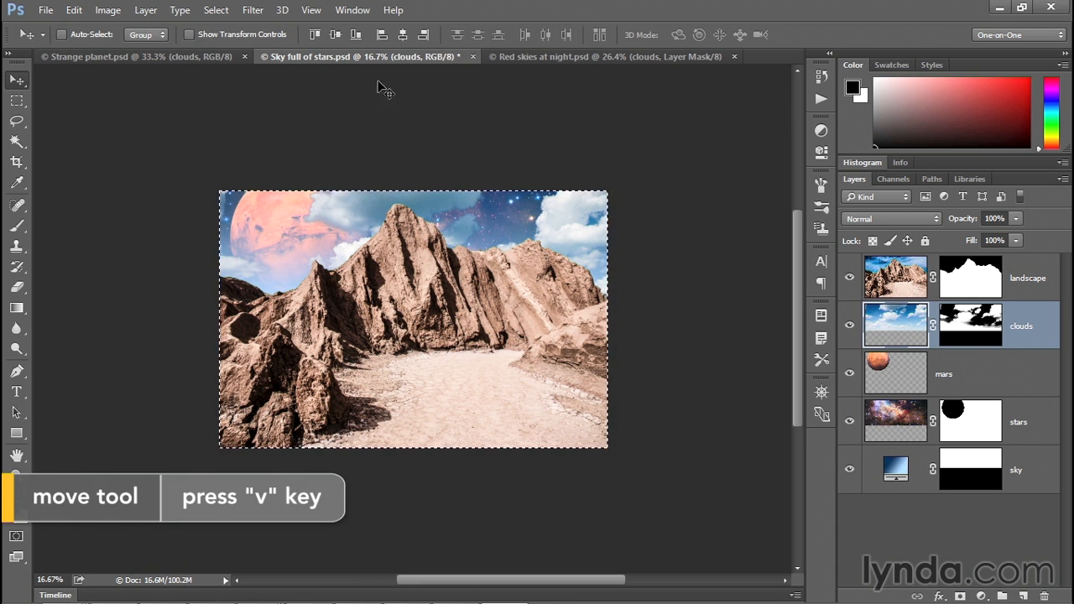
pyautogui.click(404, 38)
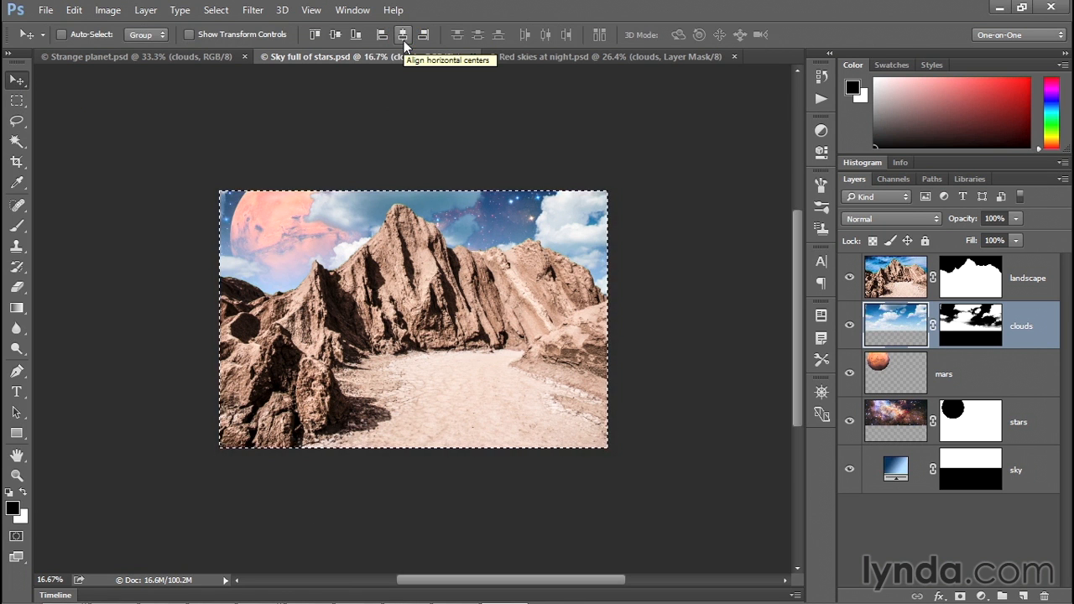
pyautogui.click(404, 40)
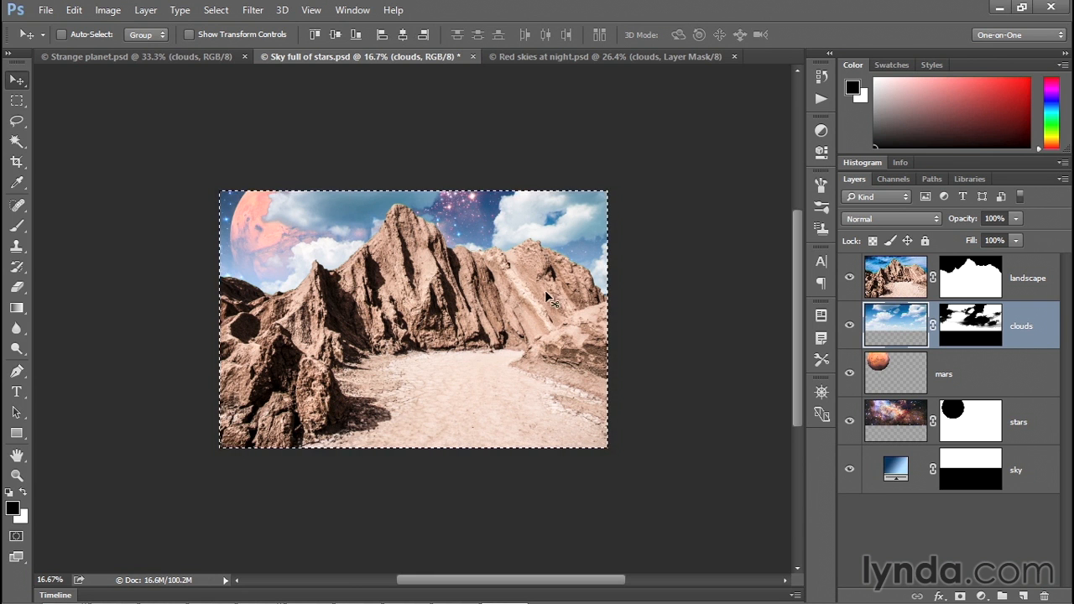
pyautogui.press('ctrl')
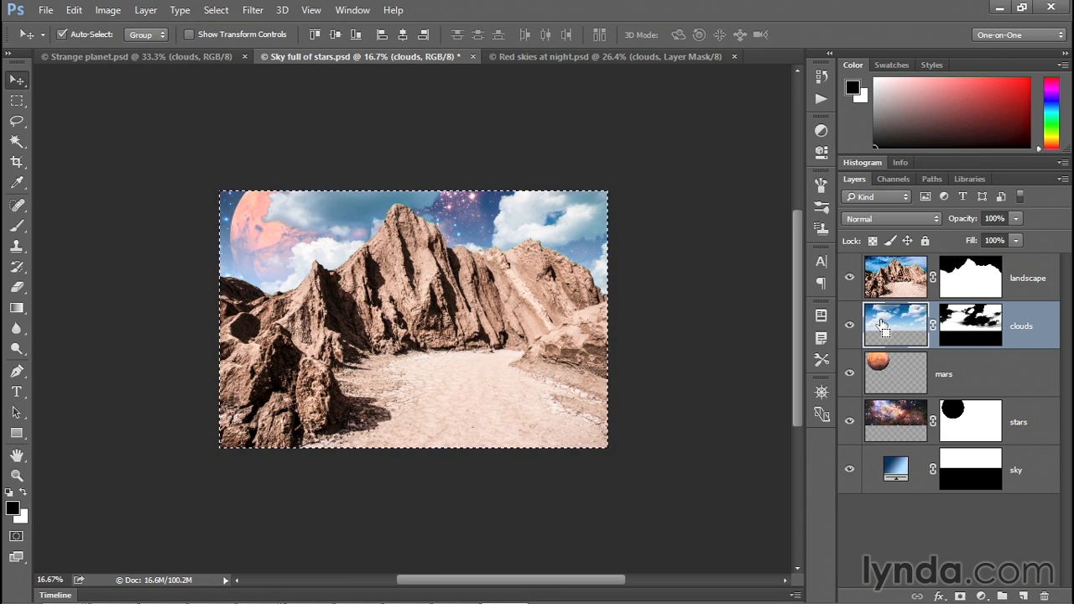
pyautogui.keyDown('ctrl'); pyautogui.click(882, 327); pyautogui.keyUp('ctrl')
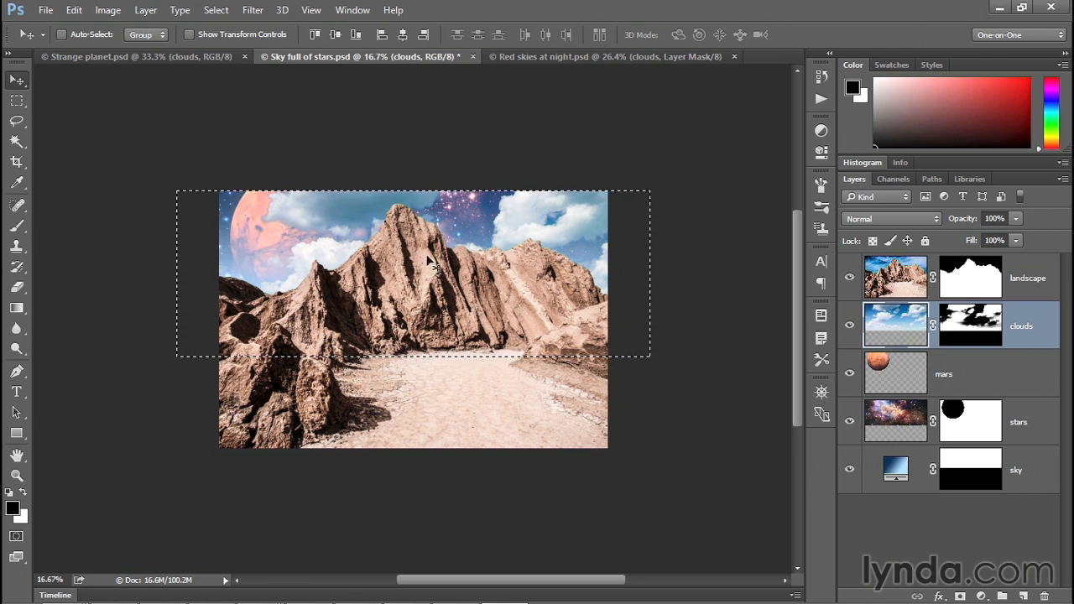
# Align the bottom edge of the clouds layer to a selection loaded from the sky layer's mask, and deselect
pyautogui.keyDown('ctrl'); pyautogui.click(972, 465); pyautogui.keyUp('ctrl')
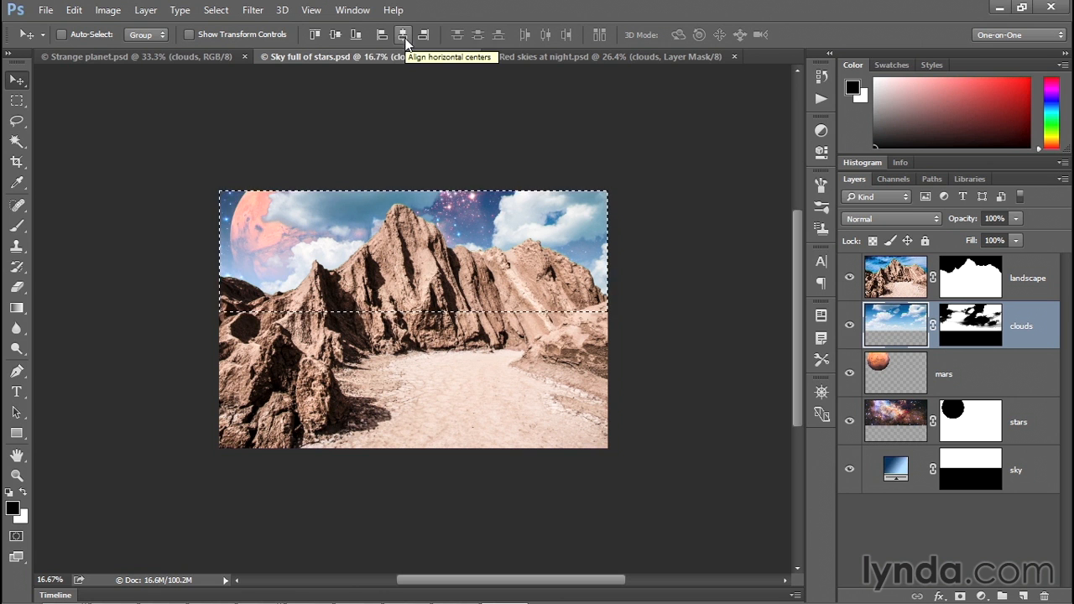
pyautogui.click(355, 34)
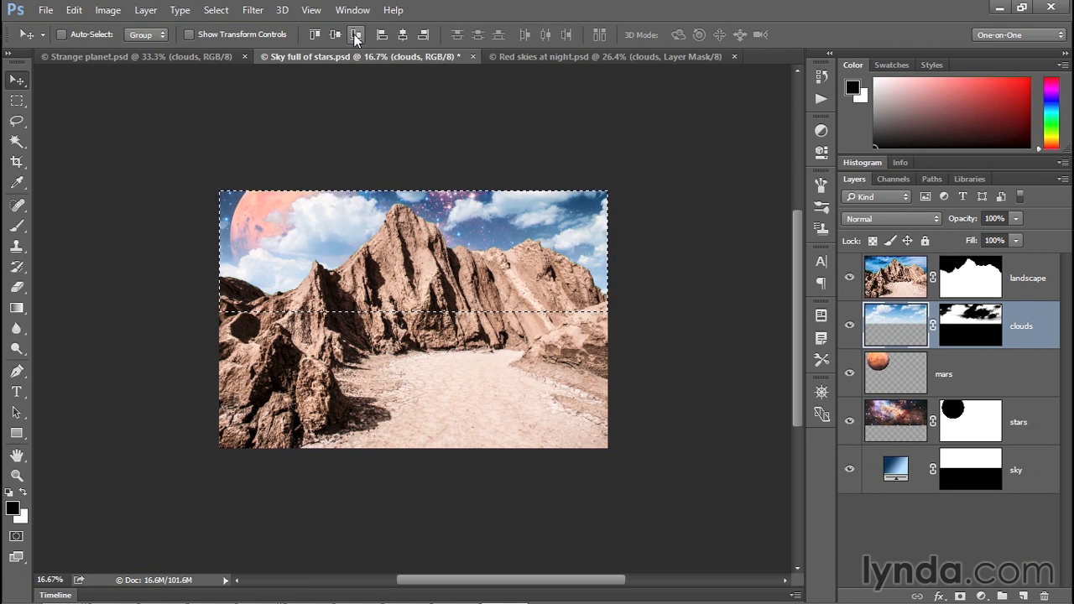
pyautogui.hotkey('ctrl', '+')
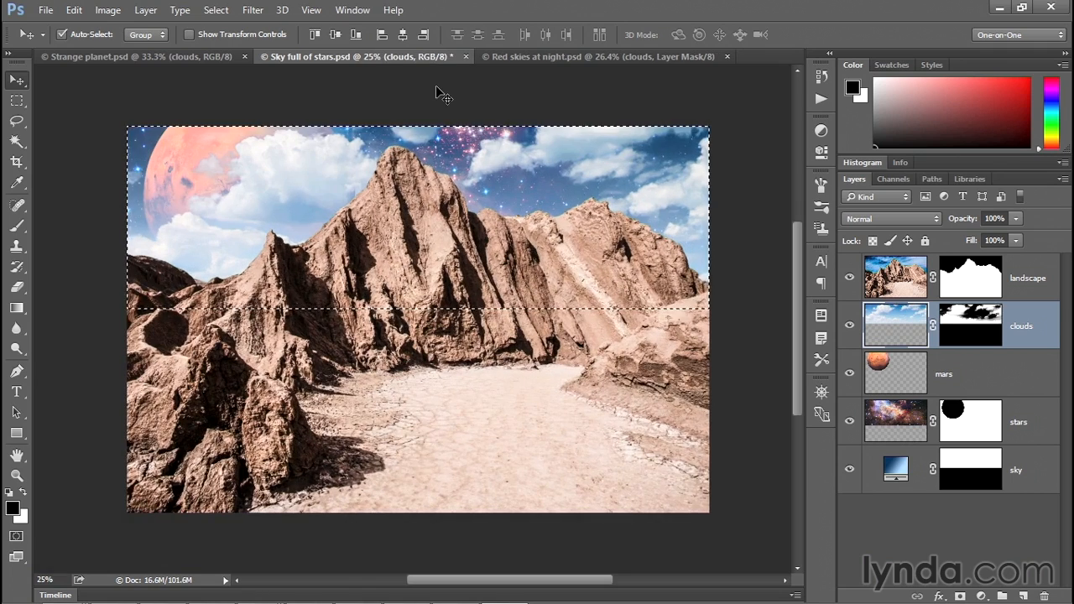
pyautogui.hotkey('ctrl', '+')
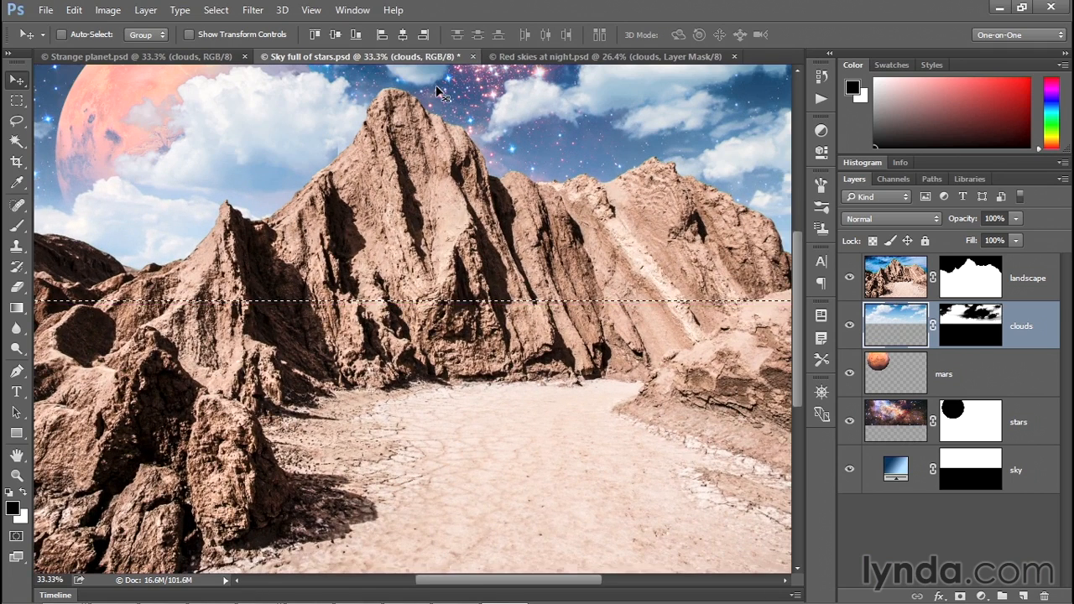
pyautogui.hotkey('ctrl', 'd')
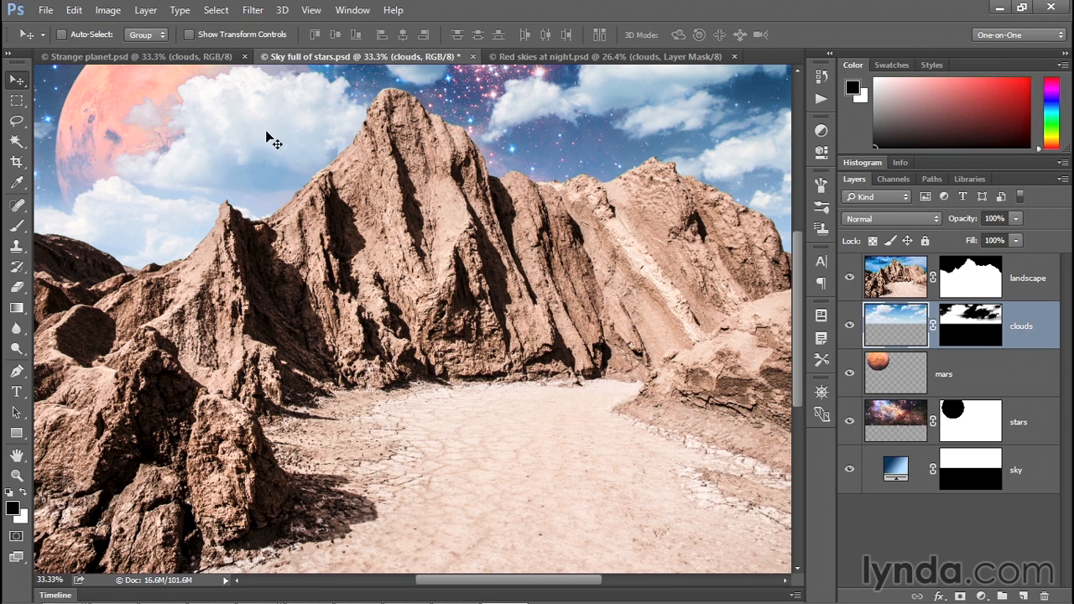
# Flip the clouds layer horizontally with Free Transform
pyautogui.click(75, 12)
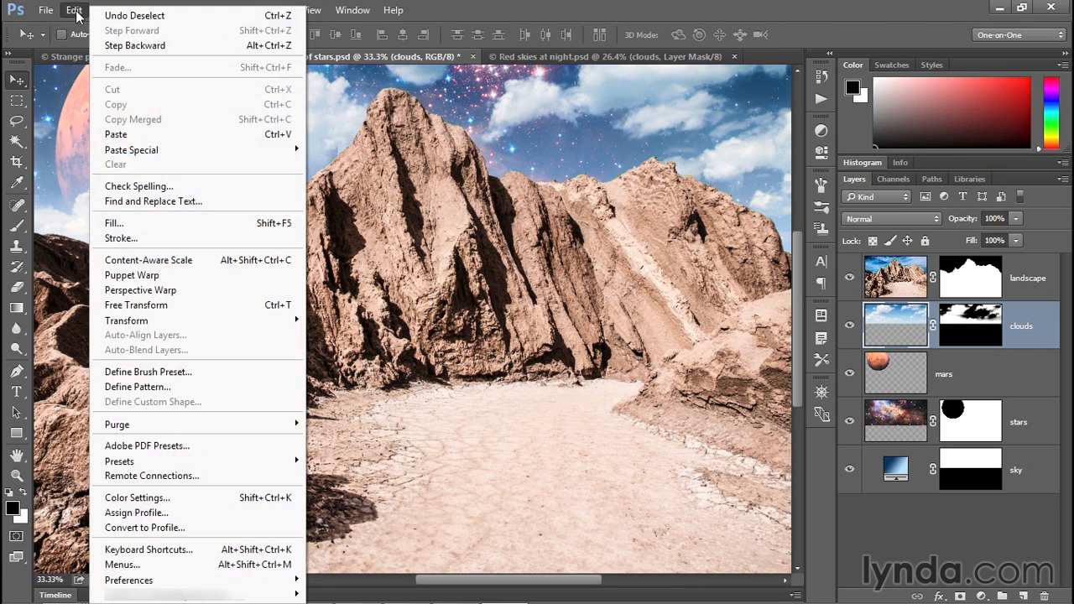
pyautogui.click(223, 305)
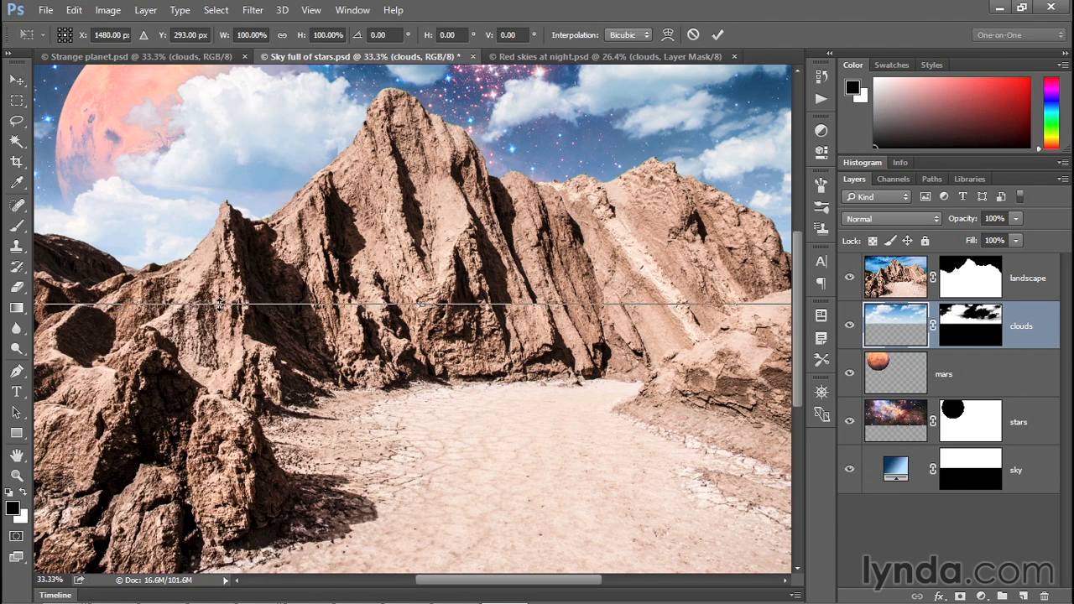
pyautogui.rightClick(281, 156)
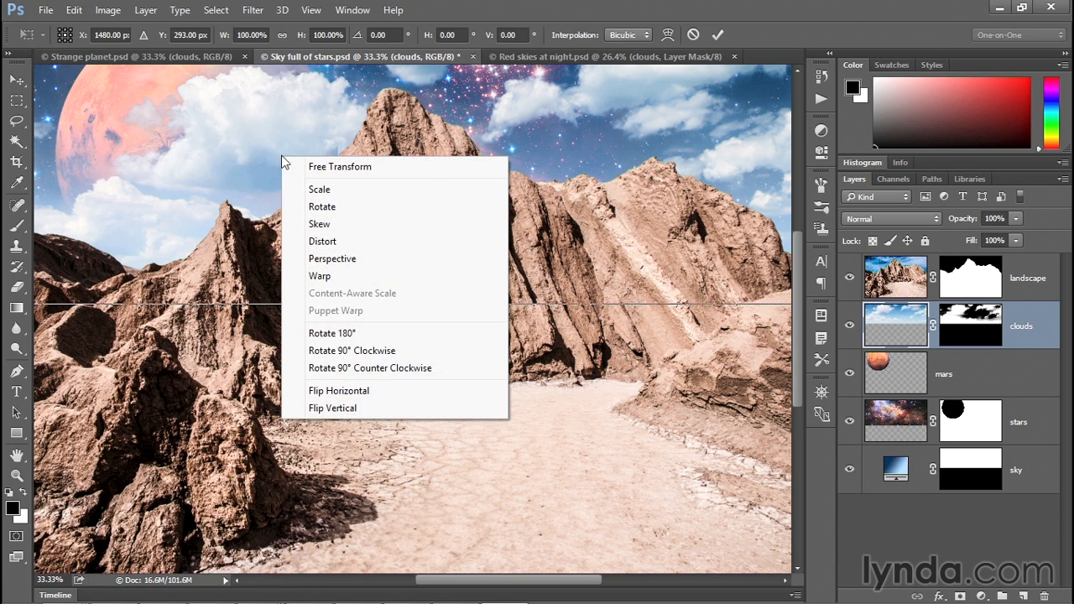
pyautogui.click(399, 392)
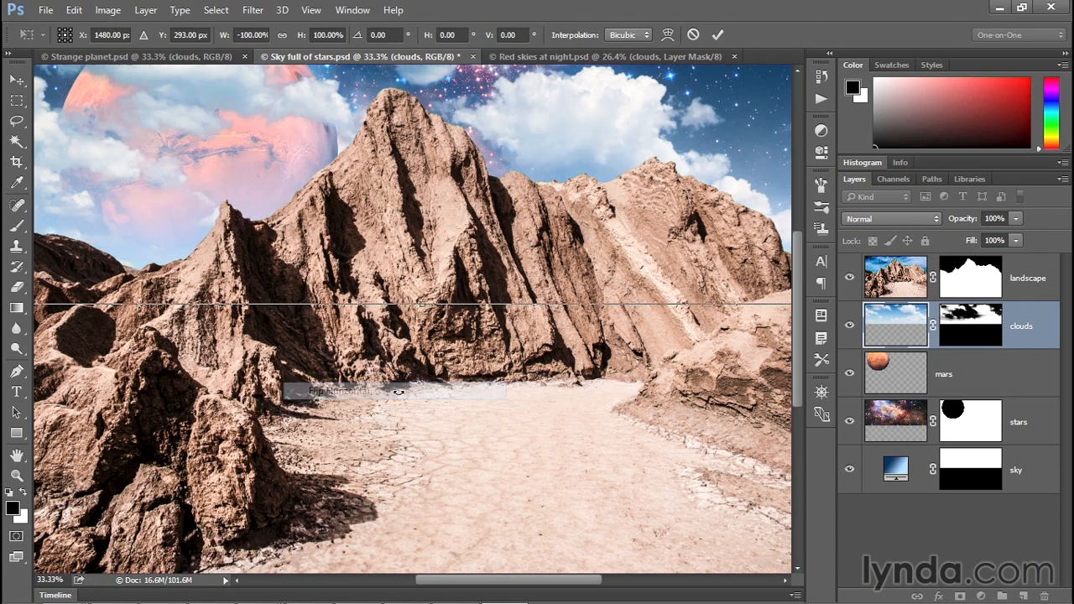
pyautogui.scroll(1, 275, 277)
pyautogui.scroll(3, 275, 277)
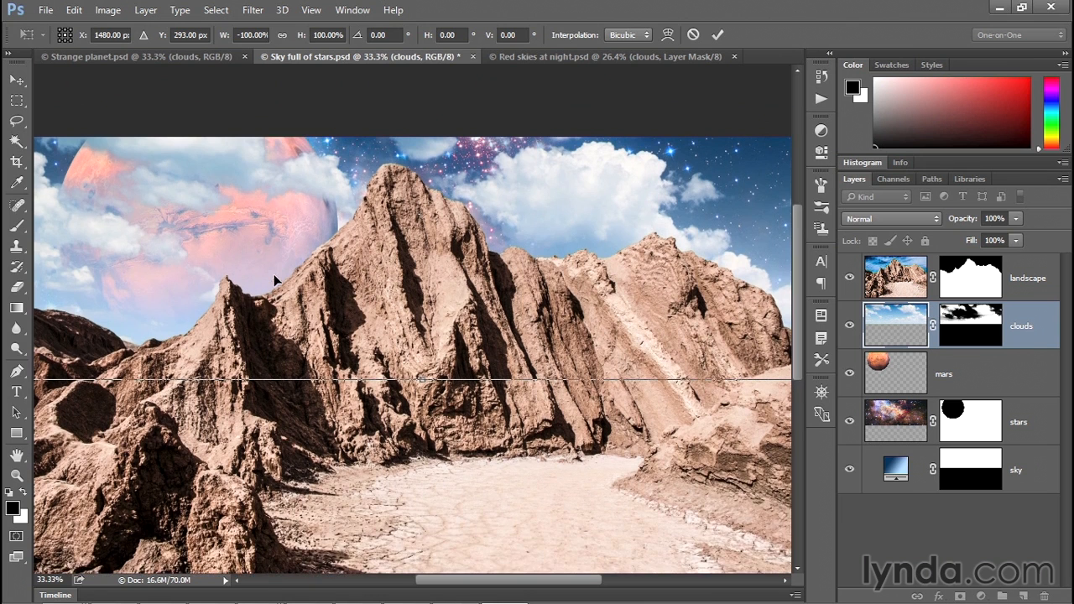
pyautogui.scroll(1, 215, 304)
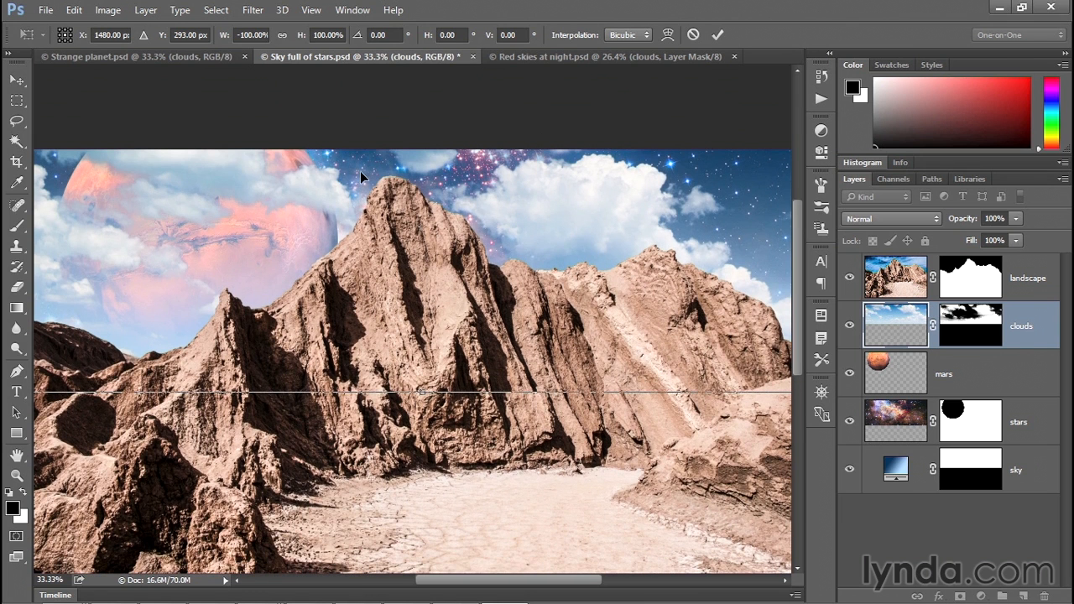
# Nudge the flipped clouds vertically to a Y position of 200 px and apply the transformation
pyautogui.hotkey('shift', 'Up')
pyautogui.hotkey('shift', 'Up')
pyautogui.hotkey('shift', 'Up')
pyautogui.hotkey('shift', 'Up')
pyautogui.hotkey('shift', 'Up')
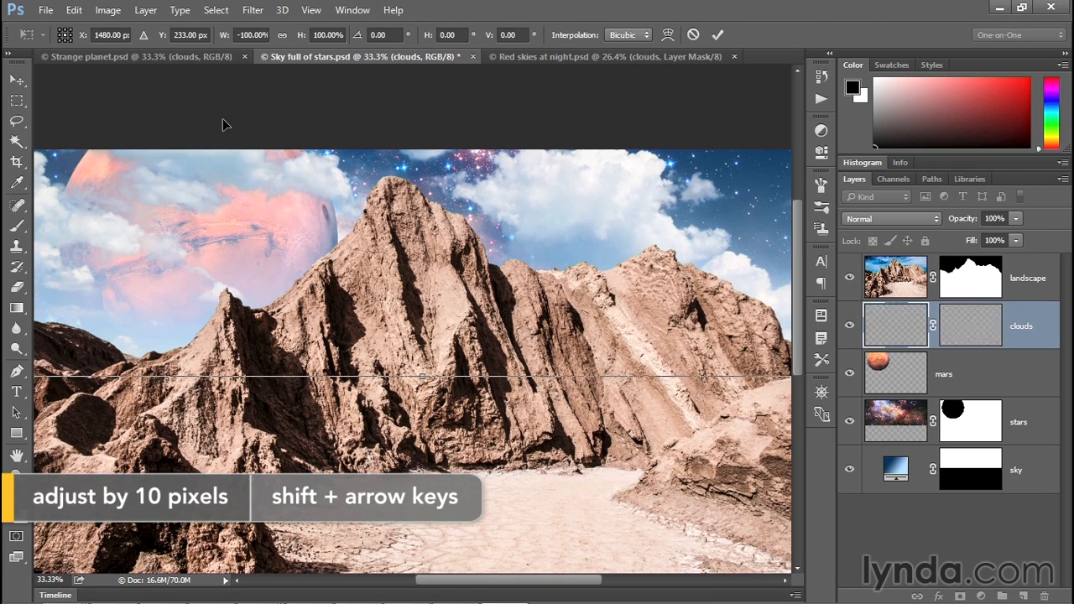
pyautogui.hotkey('shift', 'Up')
pyautogui.hotkey('shift', 'Up')
pyautogui.hotkey('shift', 'Up')
pyautogui.hotkey('shift', 'Up')
pyautogui.hotkey('shift', 'Up')
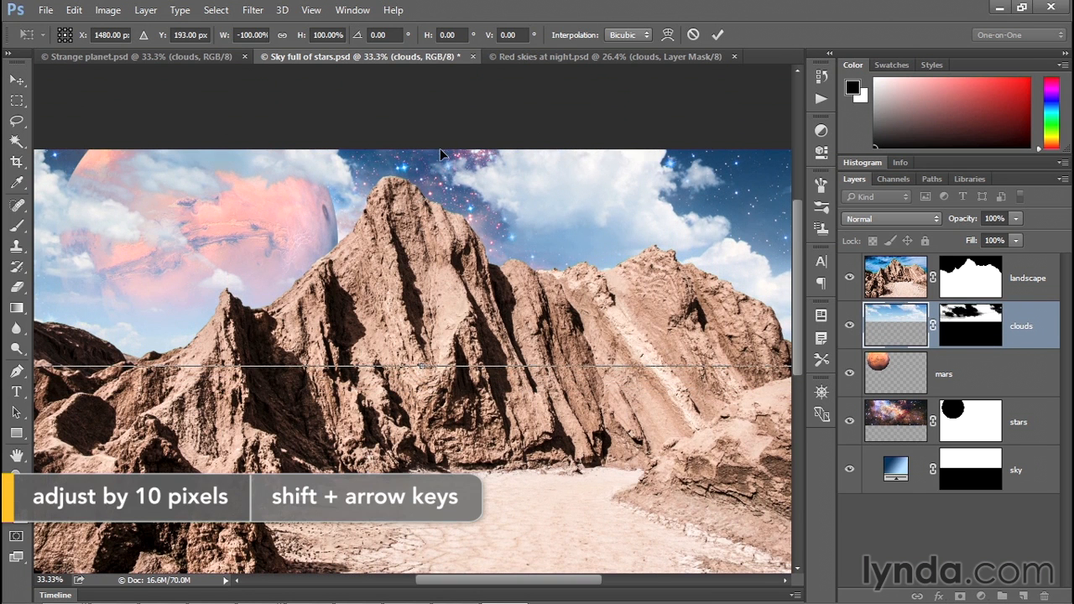
pyautogui.hotkey('shift', 'Down')
pyautogui.hotkey('shift', 'Down')
pyautogui.hotkey('shift', 'Down')
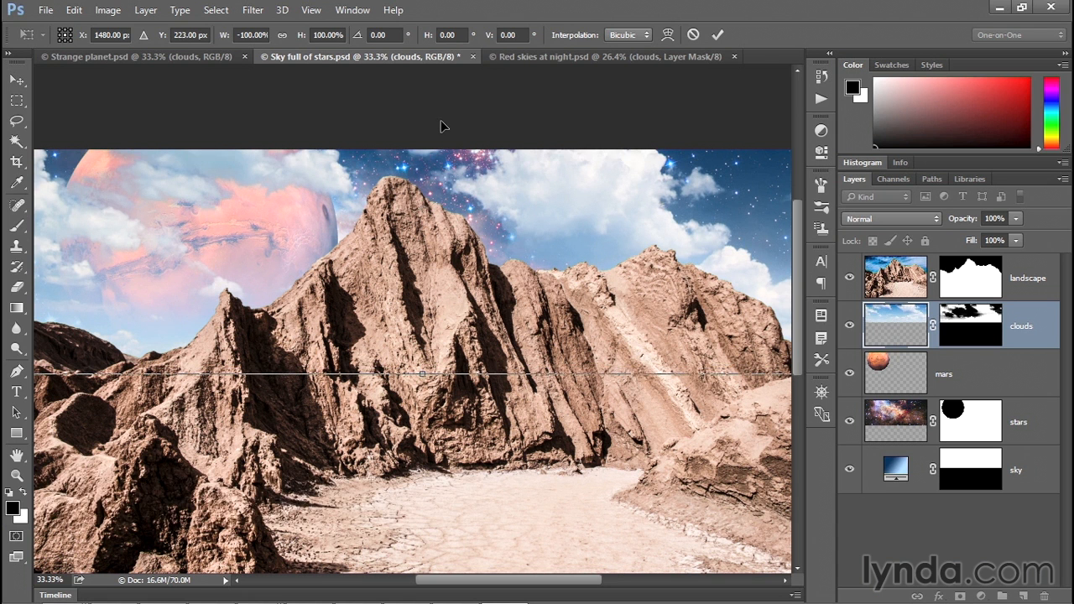
pyautogui.hotkey('shift', 'Up')
pyautogui.hotkey('shift', 'Up')
pyautogui.hotkey('shift', 'Up')
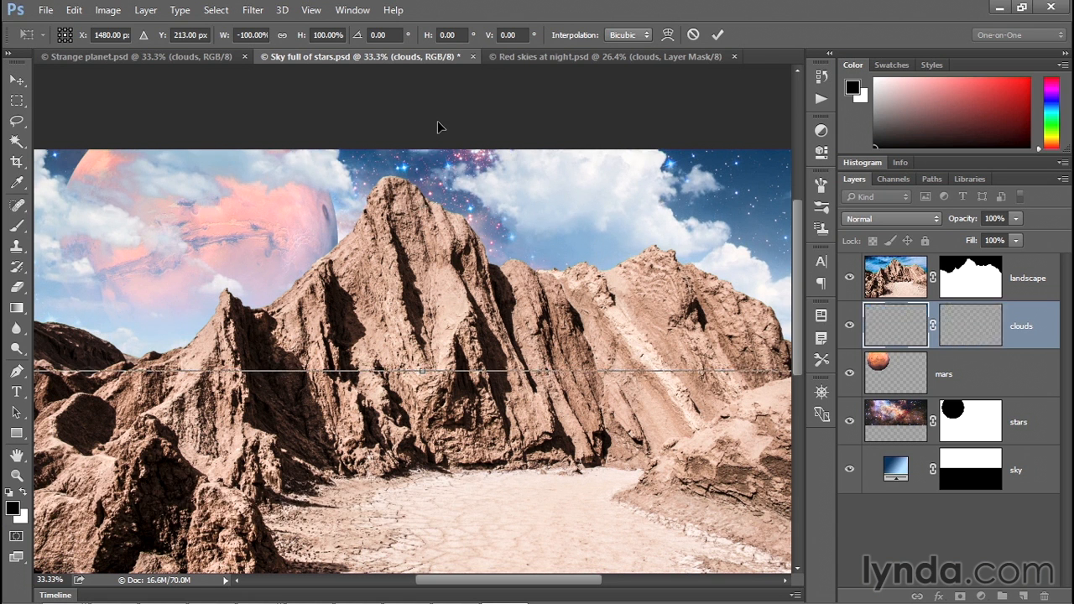
pyautogui.press('Down')
pyautogui.press('Down')
pyautogui.press('Down')
pyautogui.press('Down')
pyautogui.press('Down')
pyautogui.press('Down')
pyautogui.press('Down')
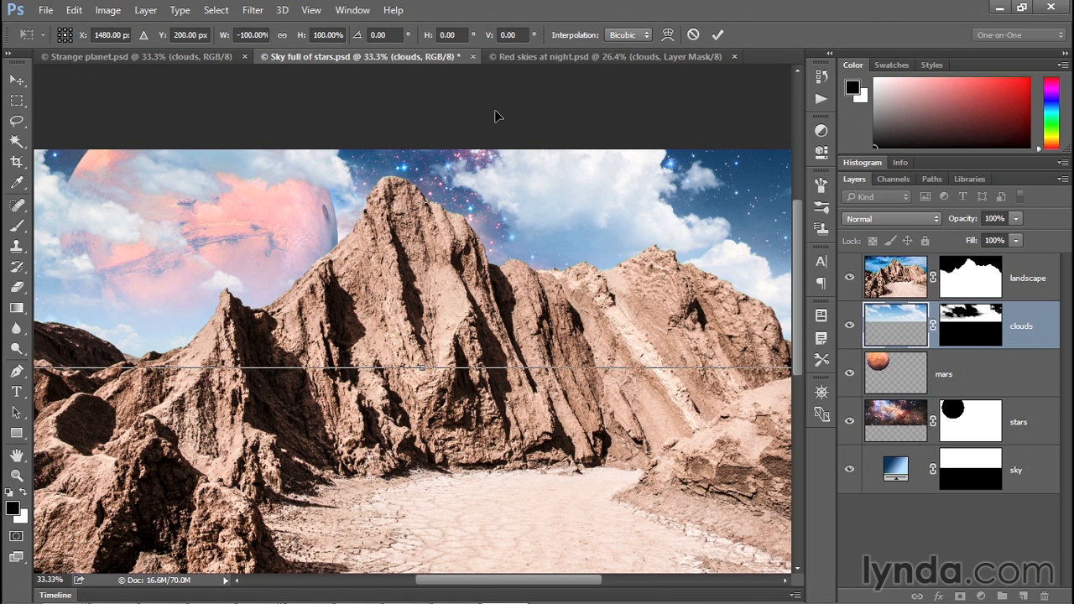
pyautogui.press('Return')
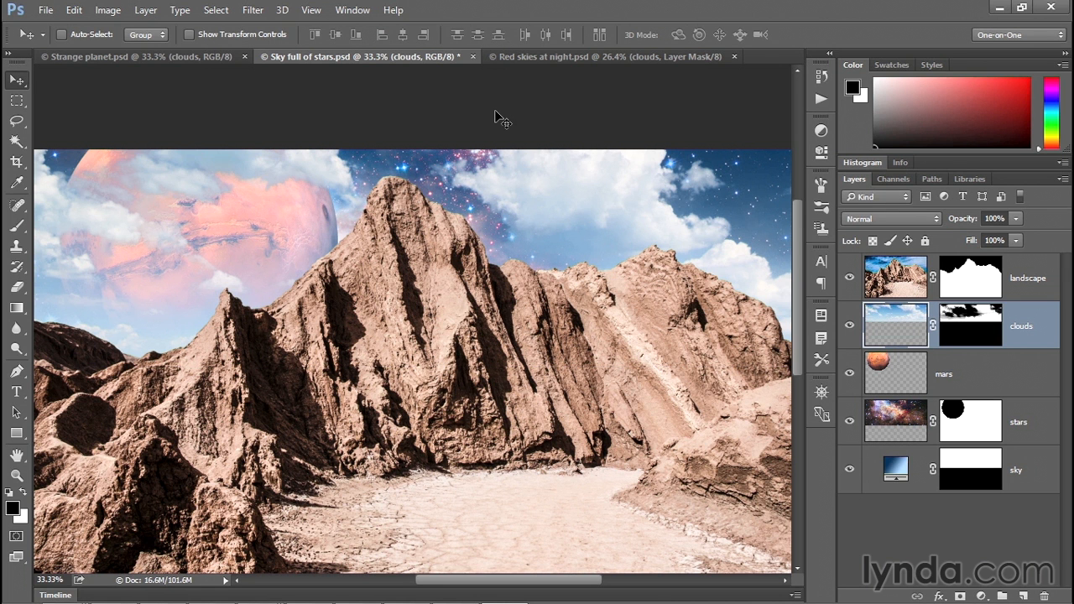
# Add a Brightness/Contrast adjustment layer named "darker" directly above the mars layer
pyautogui.scroll(-3, 496, 112)
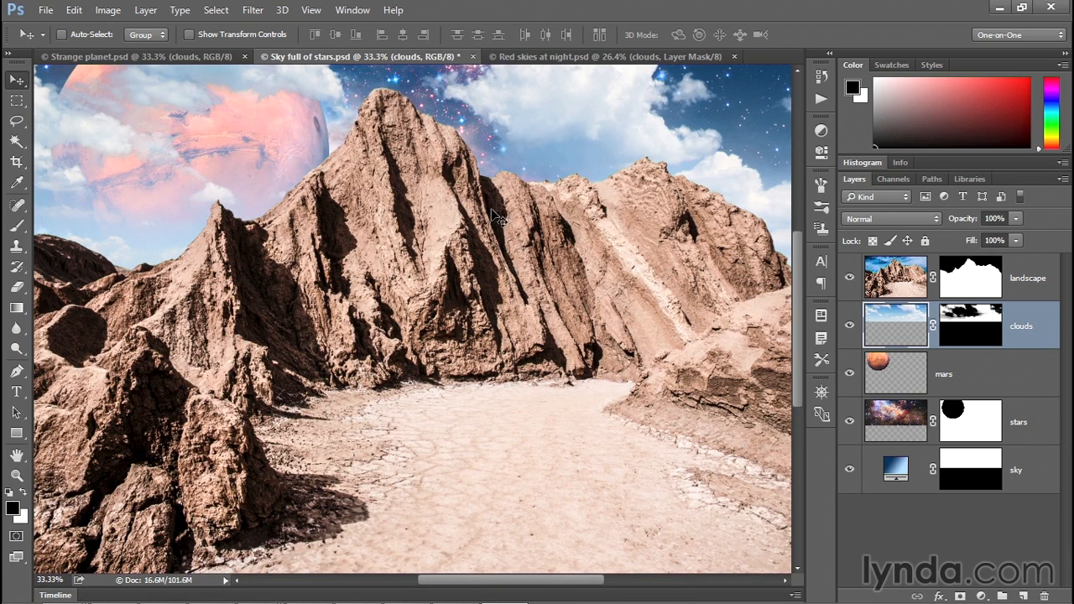
pyautogui.click(961, 380)
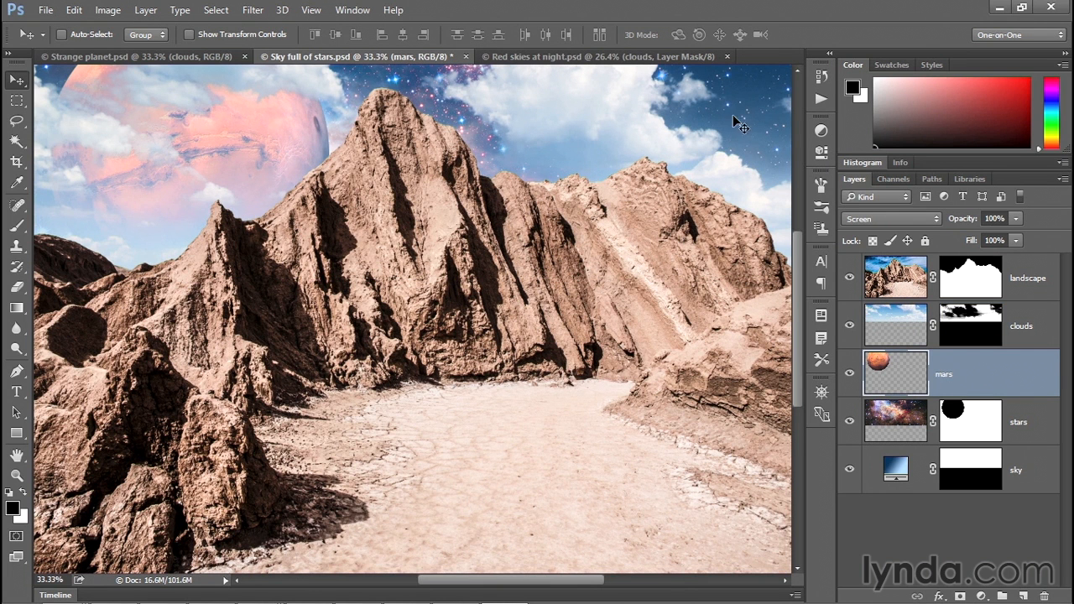
pyautogui.click(351, 10)
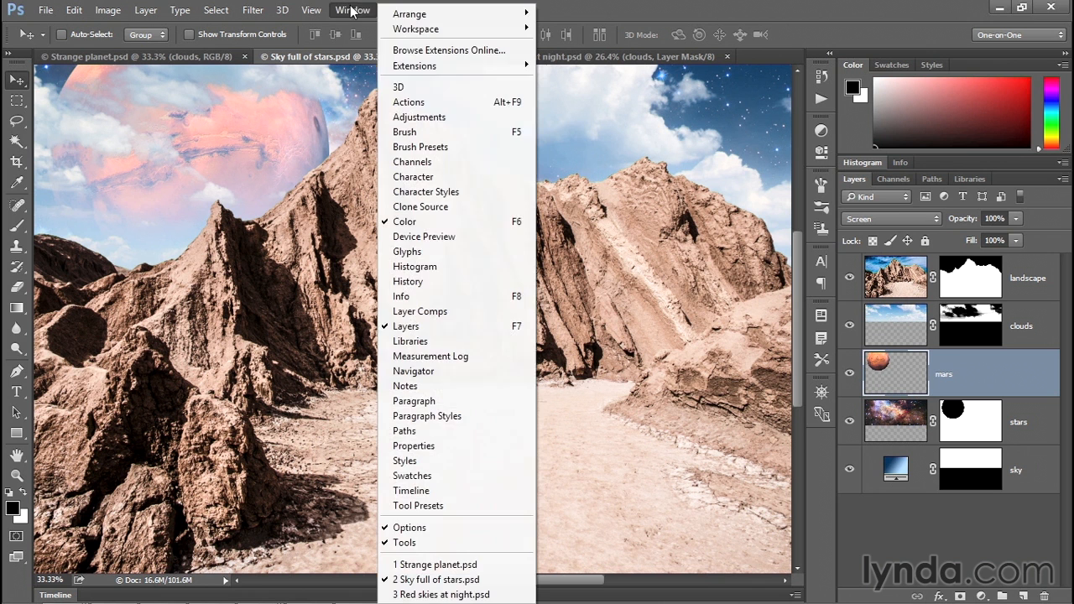
pyautogui.click(449, 117)
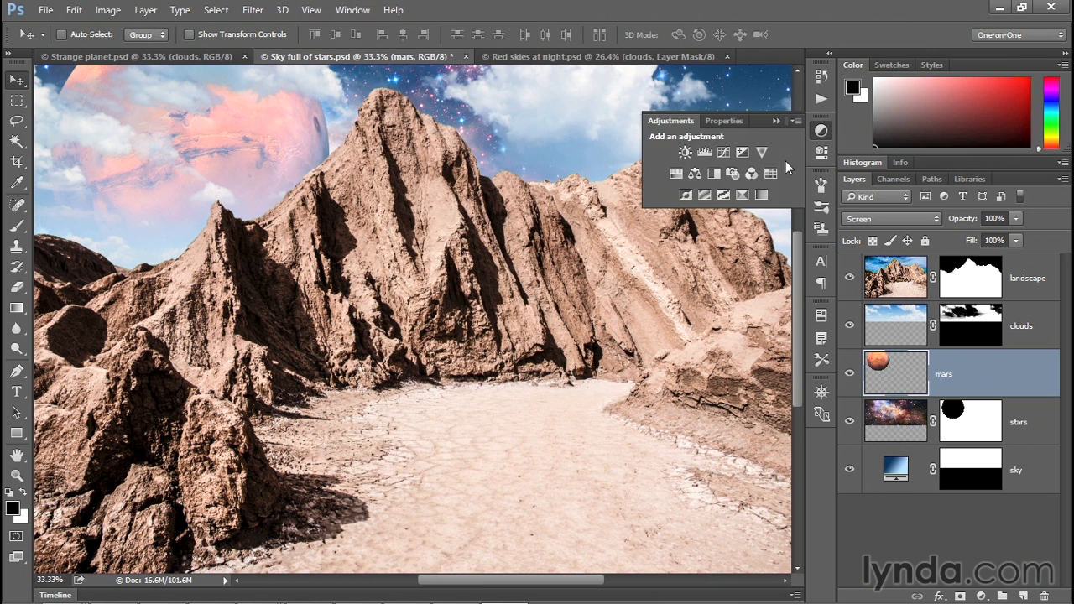
pyautogui.keyDown('alt'); pyautogui.click(685, 153); pyautogui.keyUp('alt')
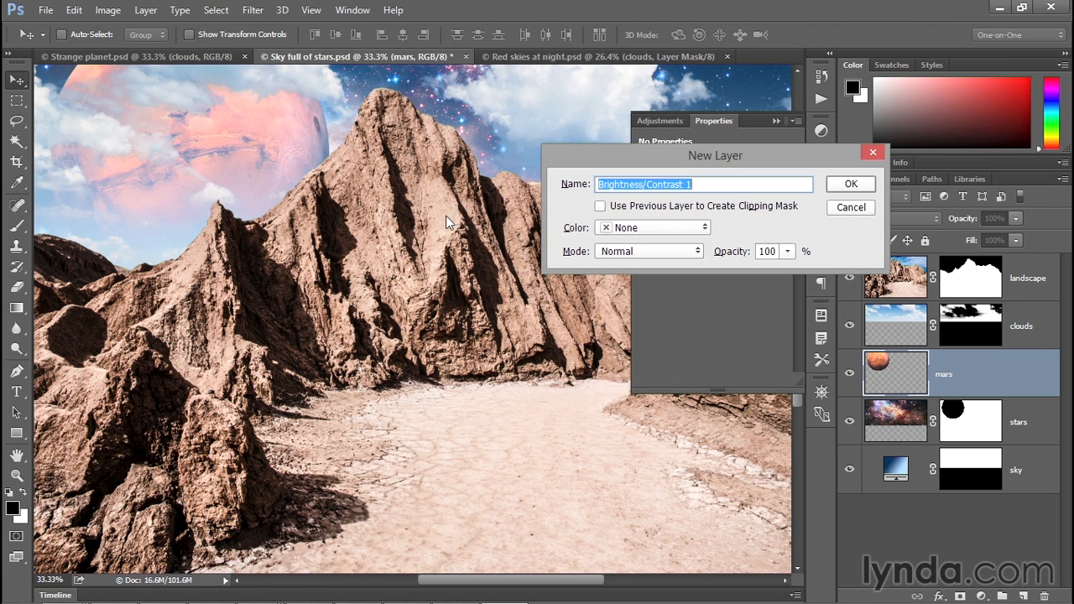
pyautogui.write('da')
pyautogui.write('rker')
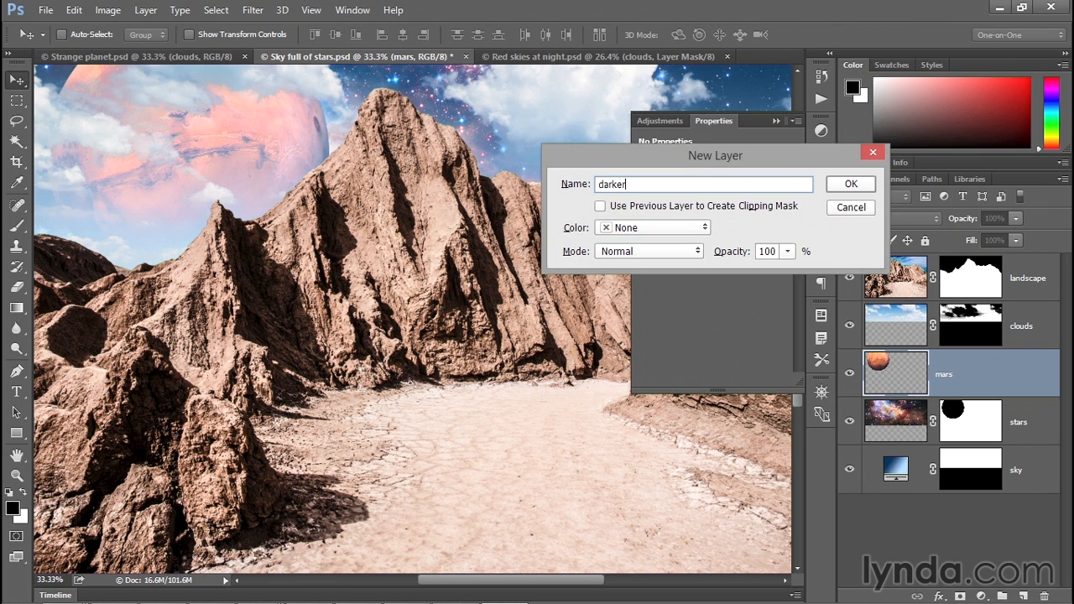
pyautogui.click(849, 185)
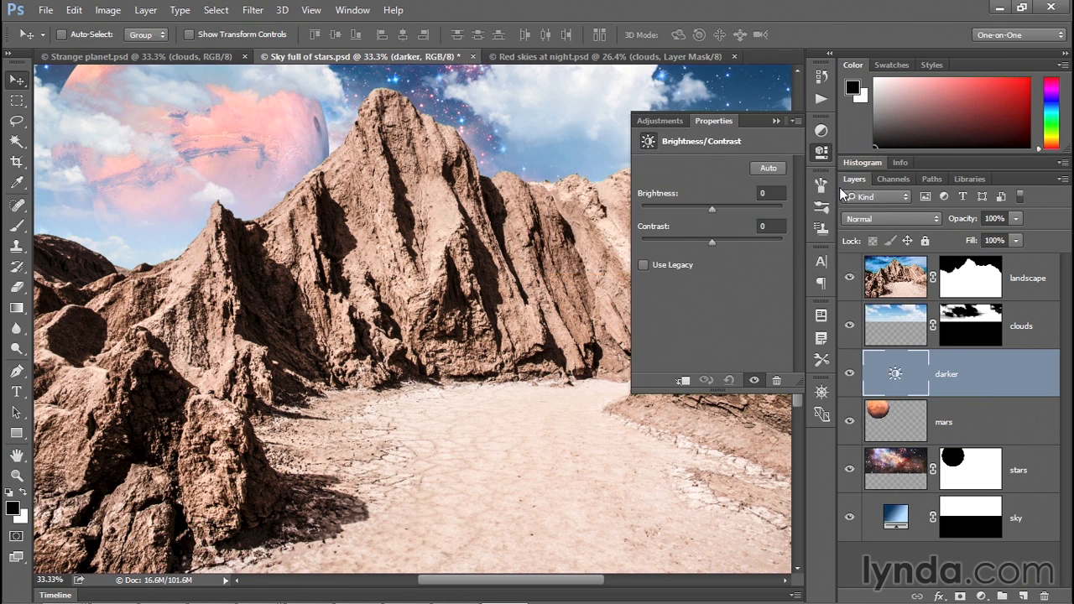
# Set the darker adjustment's brightness to -50 and its contrast to 100
pyautogui.click(770, 193)
pyautogui.write('-30')
pyautogui.press('Return')
pyautogui.hotkey('shift', 'Down')
pyautogui.hotkey('shift', 'Down')
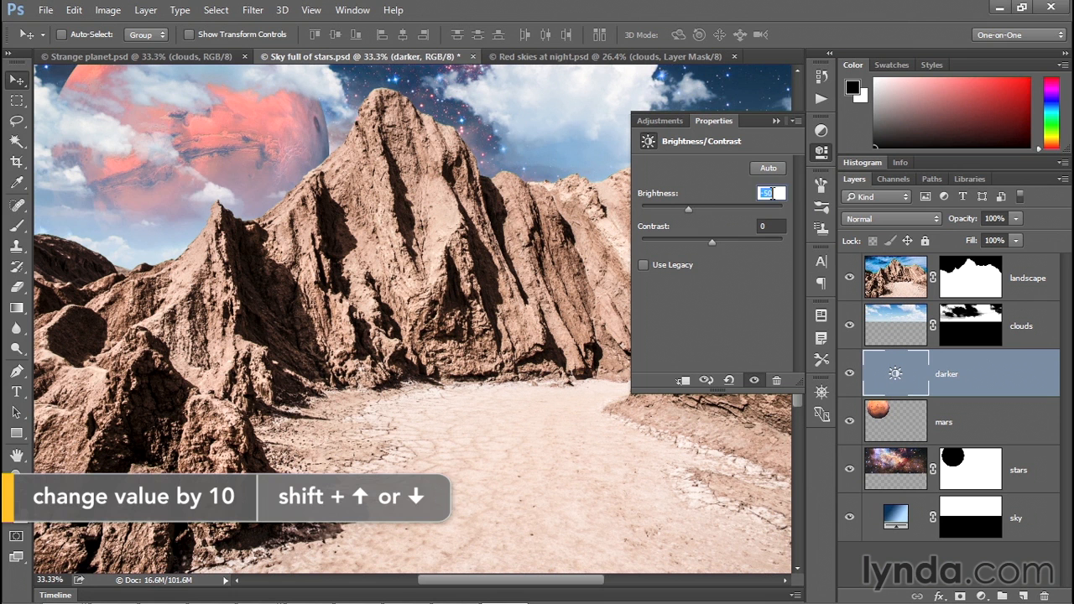
pyautogui.moveTo(710, 241); pyautogui.dragTo(782, 245)
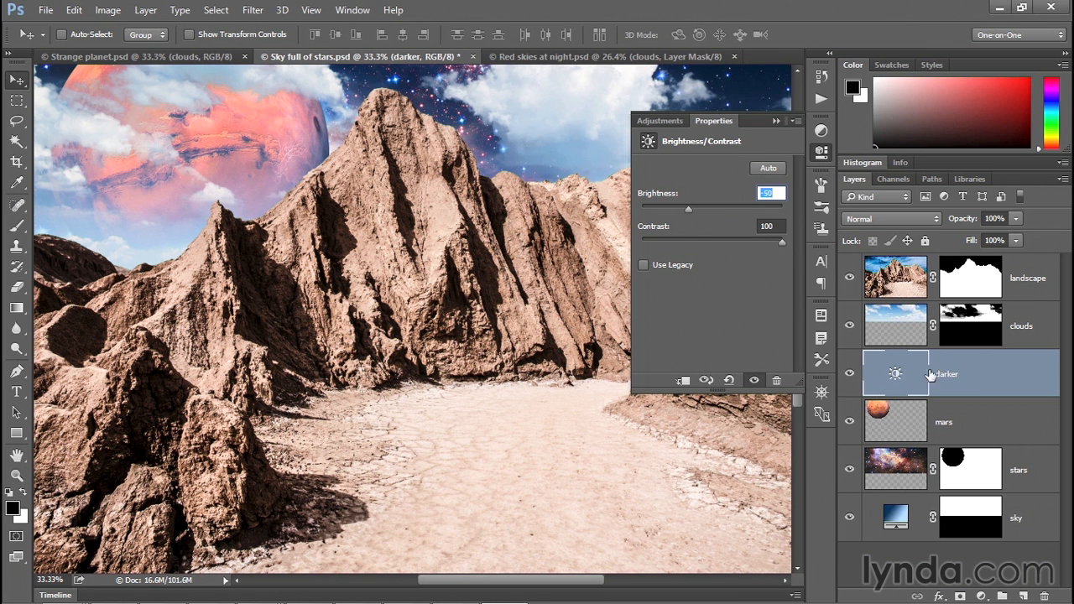
# Compare the image with and without the darker adjustment, and clip the adjustment to the mars layer so it affects only the planet
pyautogui.click(850, 379)
pyautogui.click(850, 379)
pyautogui.click(850, 378)
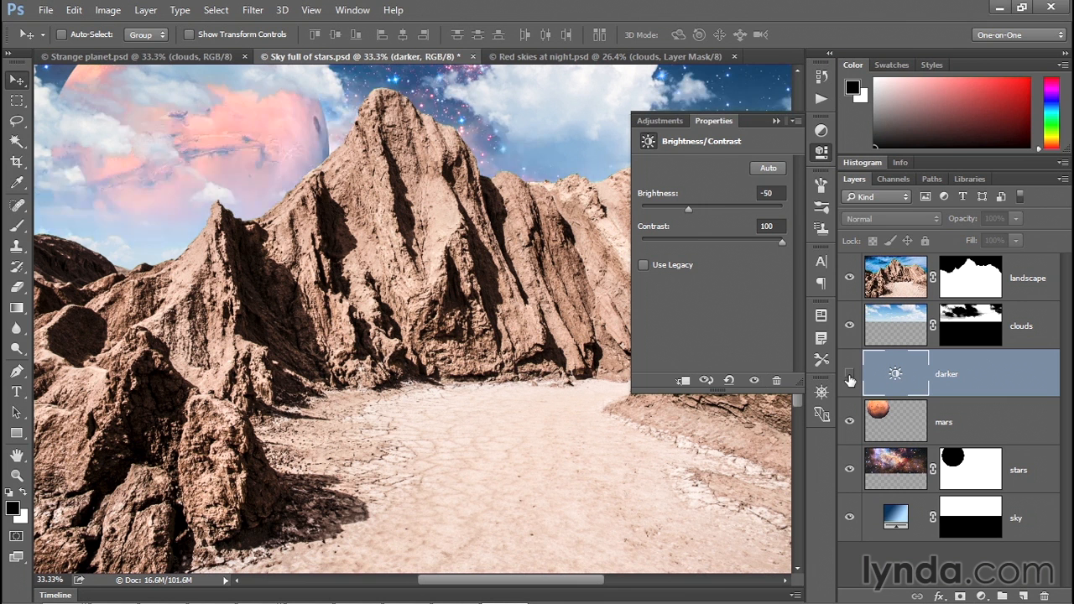
pyautogui.click(850, 379)
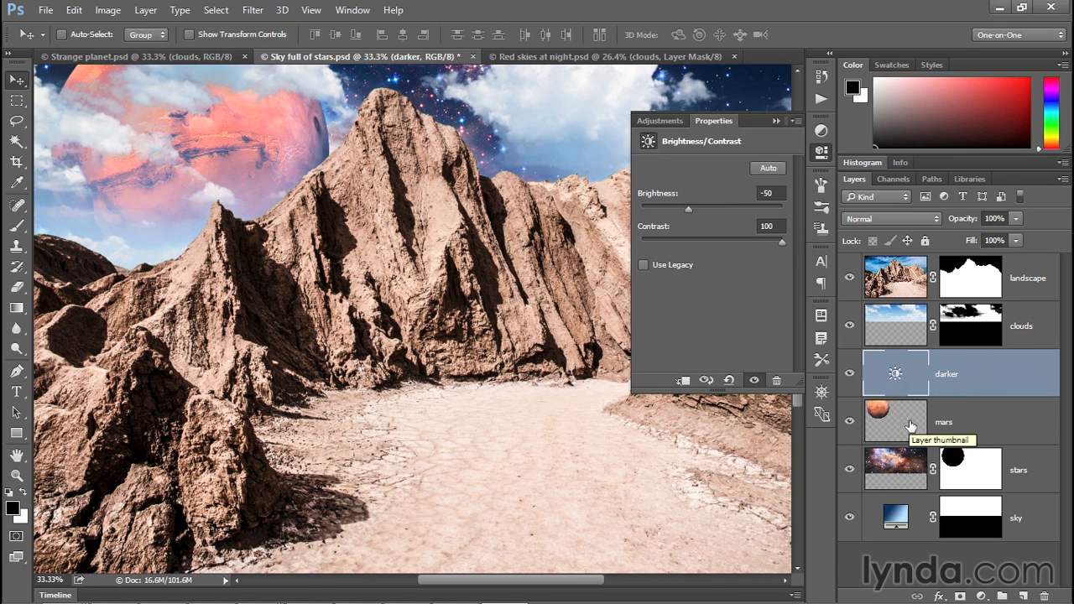
pyautogui.click(684, 382)
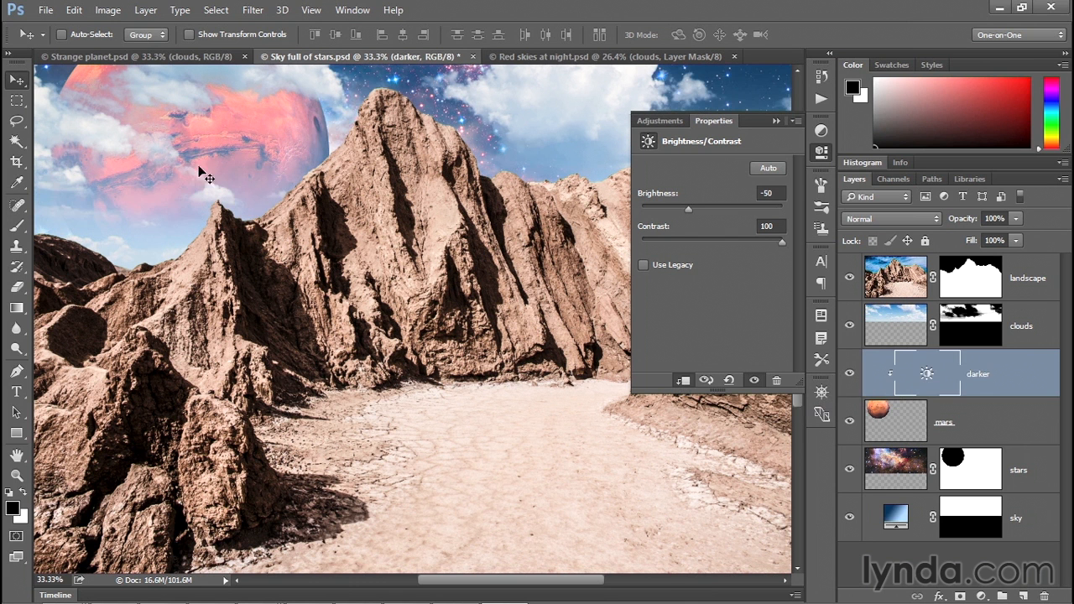
pyautogui.click(775, 120)
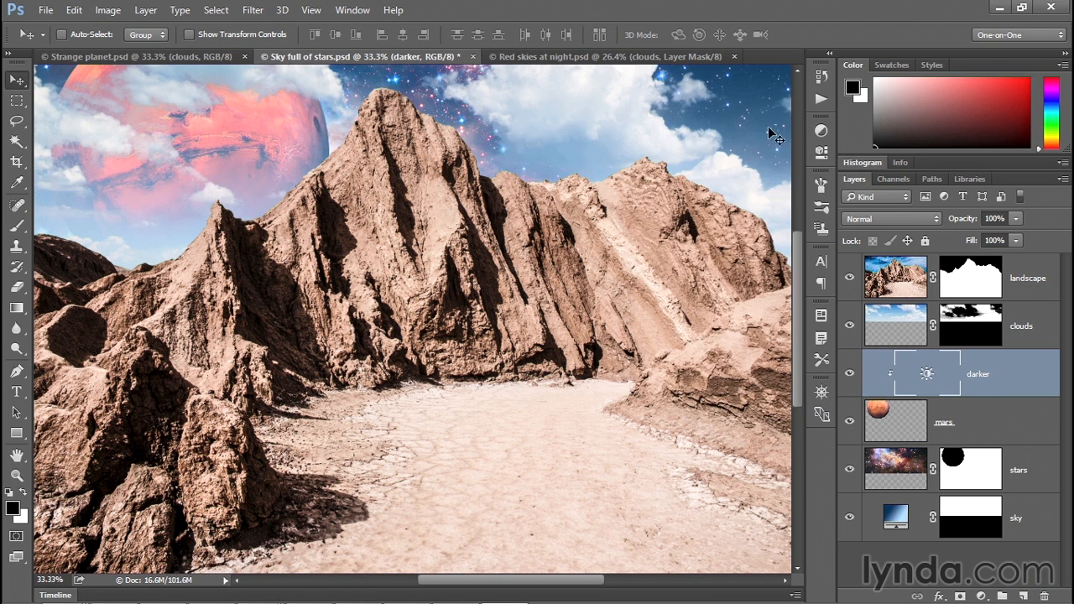